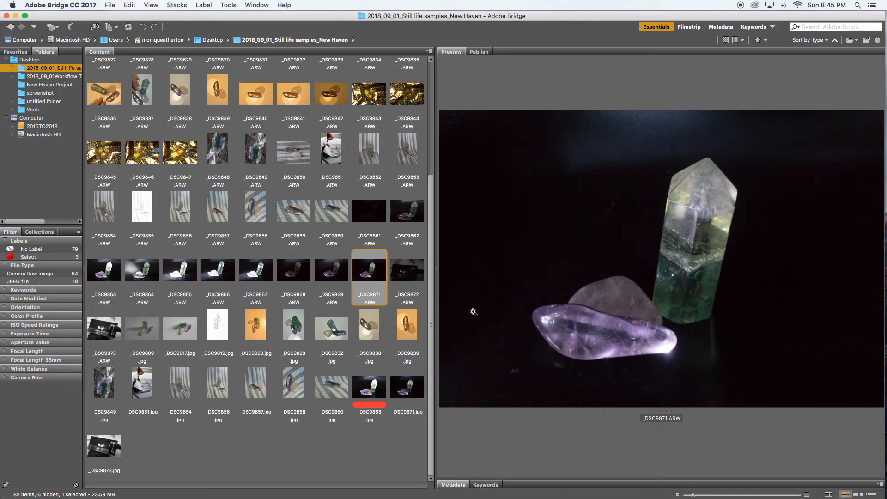
Step: Open the raw photo _DSC9871.ARW in Camera Raw and enlarge the preview to 25%
double_click(369, 272)
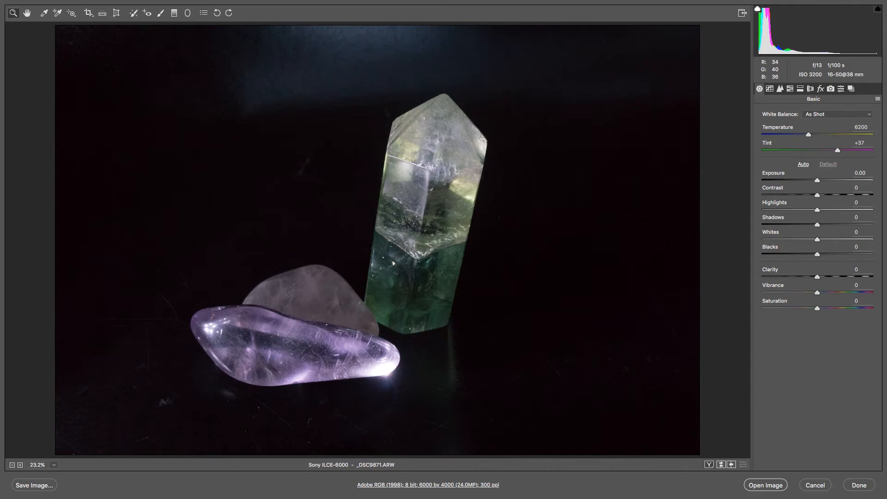
left_click(194, 27)
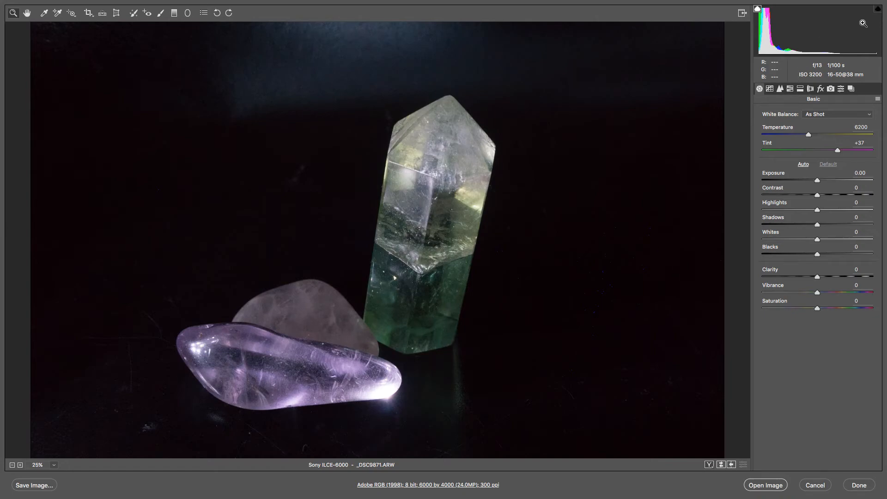
Step: Toggle the highlight clipping warning on and off to check the photo for blown-out areas
left_click(878, 10)
left_click(878, 8)
left_click(879, 10)
left_click(878, 9)
Step: Try the Auto, Daylight and Tungsten white balance presets on the photo, and restore As Shot
left_click(869, 115)
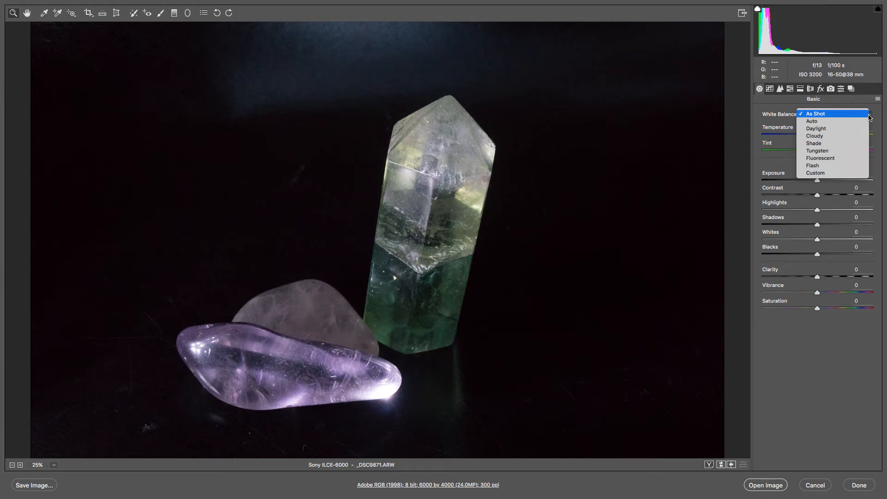
left_click(845, 121)
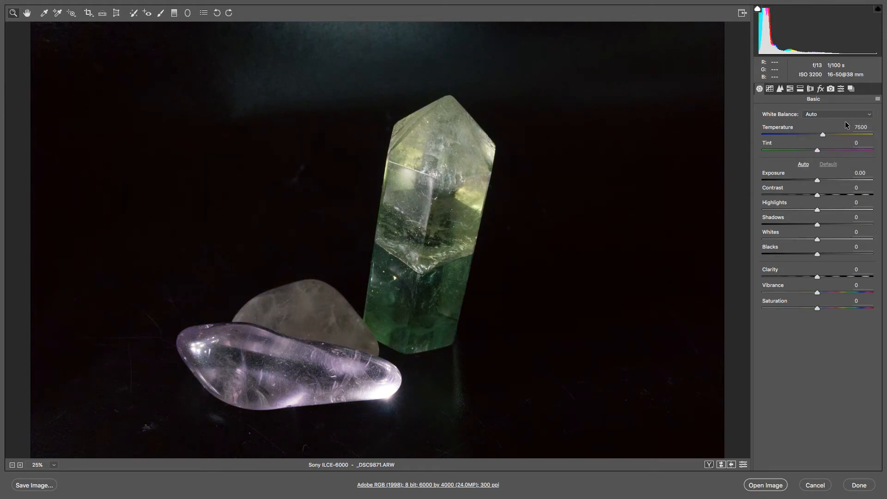
left_click(868, 117)
left_click(854, 113)
left_click(855, 115)
left_click(856, 122)
left_click(867, 115)
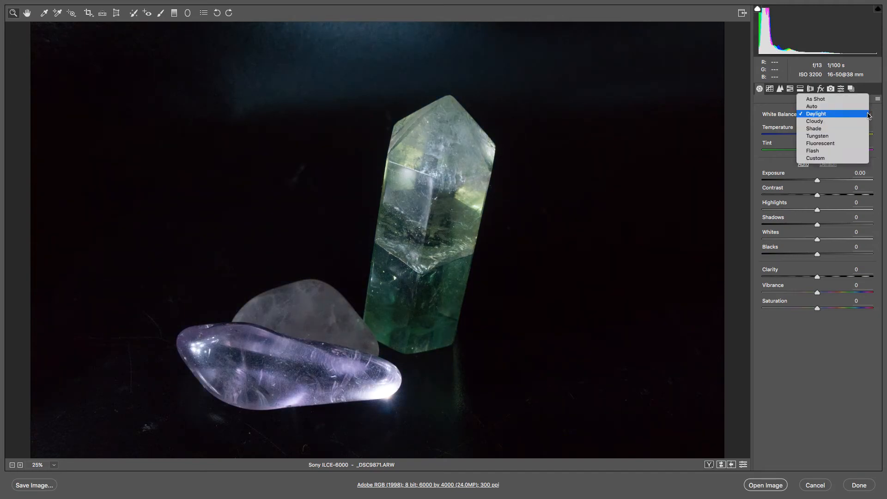
left_click(850, 135)
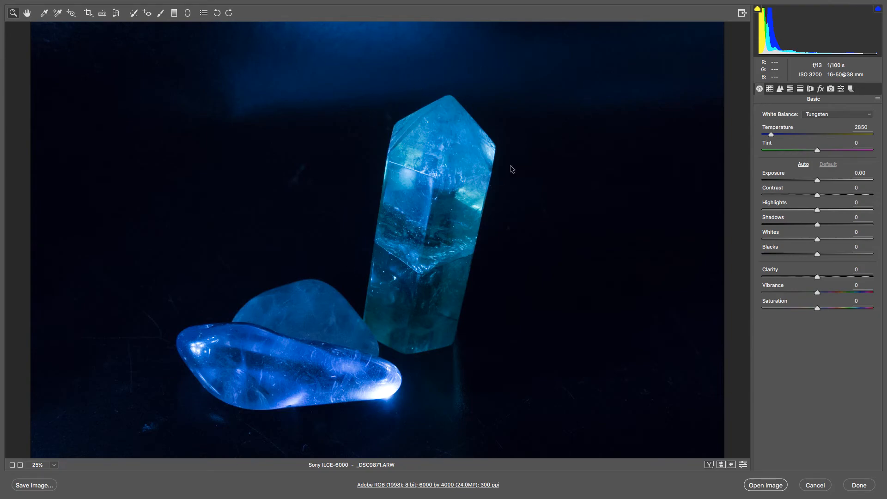
left_click(860, 117)
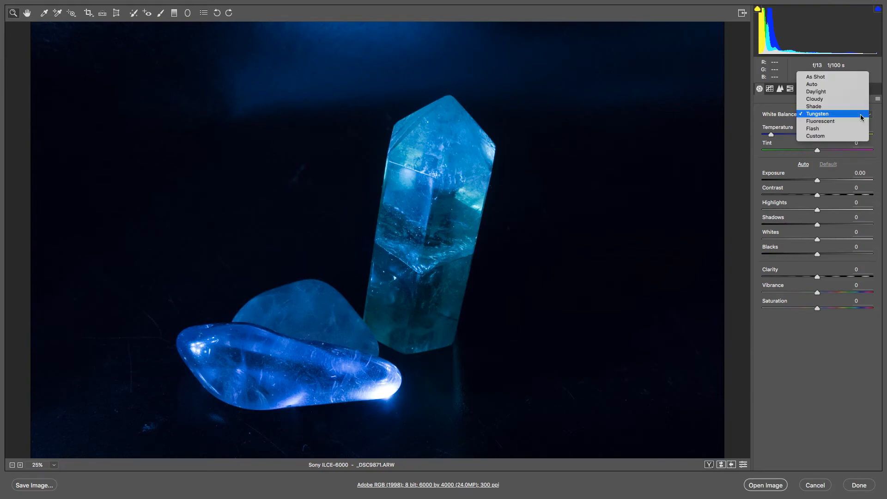
left_click(843, 76)
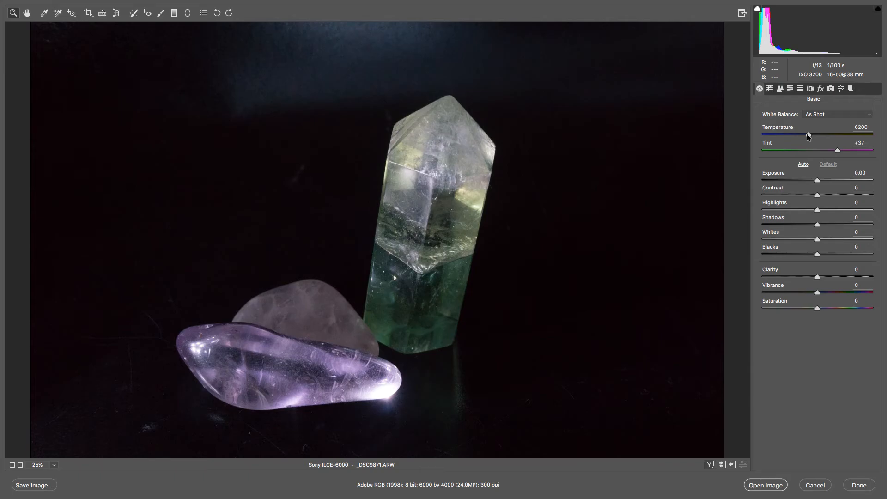
Step: Set a custom white balance with temperature 6200 and tint 0
mouse_move(808, 134)
left_mouse_down()
mouse_move(721, 134)
mouse_move(886, 141)
mouse_move(808, 137)
left_mouse_up()
left_click_drag(839, 151, 842, 151)
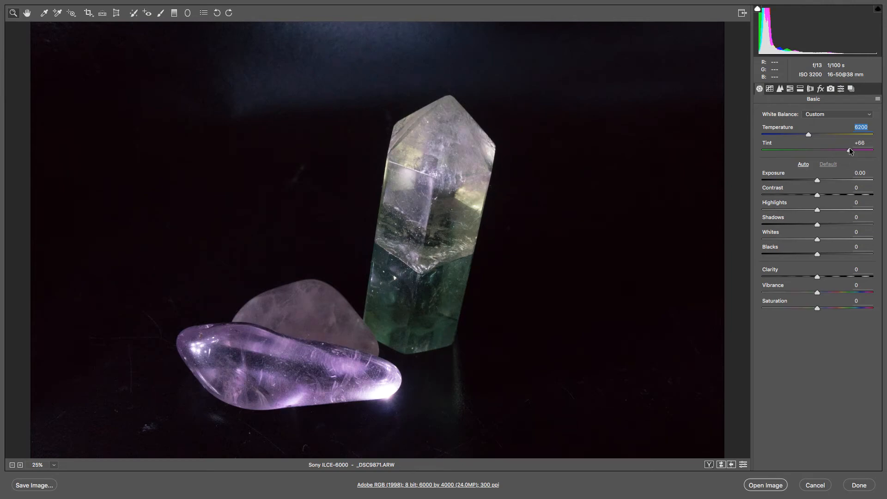
left_click_drag(850, 151, 820, 156)
key("Tab")
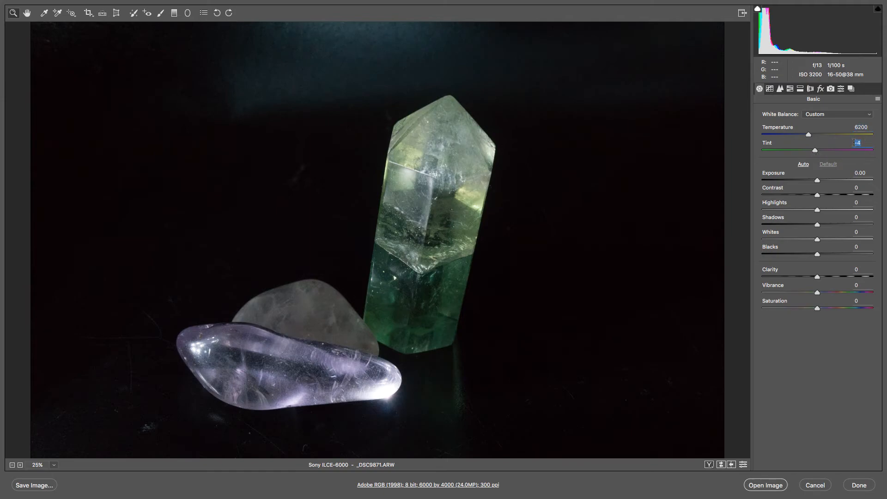
type("0")
Step: Try the automatic tone correction, restore the default tones, and slightly nudge the tone sliders from Exposure through Blacks
left_click(803, 164)
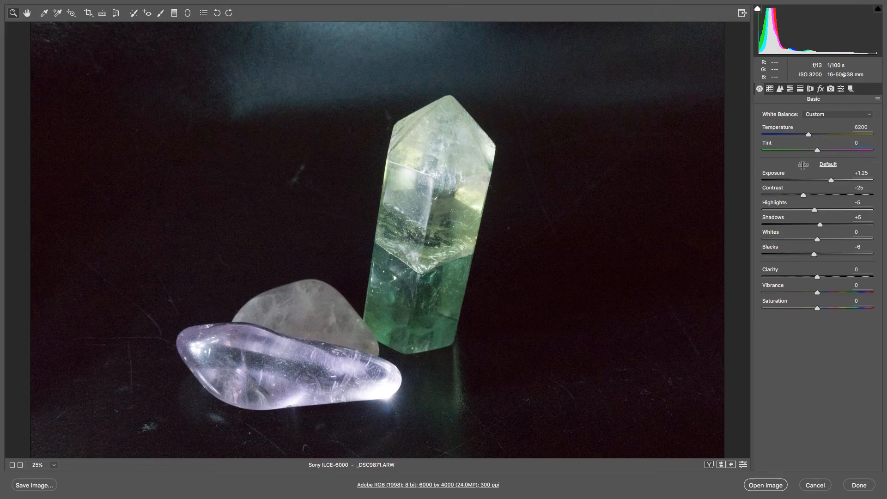
left_click(828, 165)
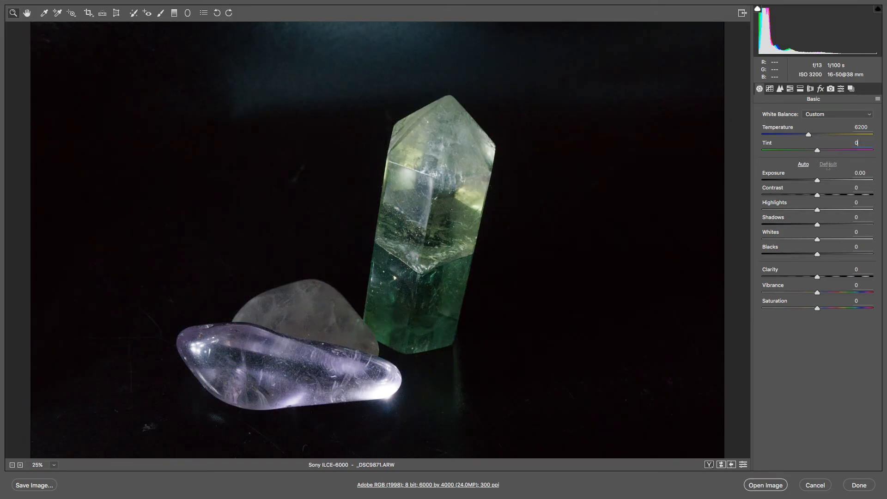
left_click_drag(818, 179, 820, 257)
Step: Set Clarity to +48 and try Vibrance and Saturation at their maximum of +100
left_click_drag(818, 277, 844, 276)
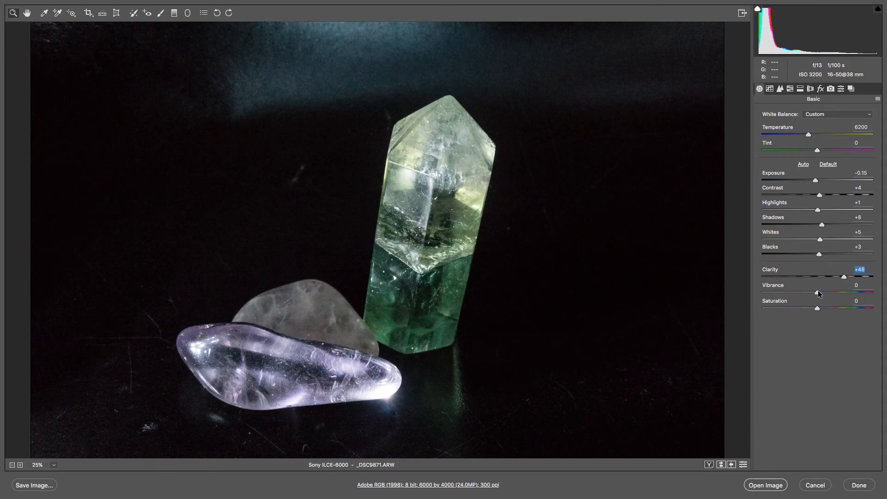
left_click_drag(833, 292, 871, 293)
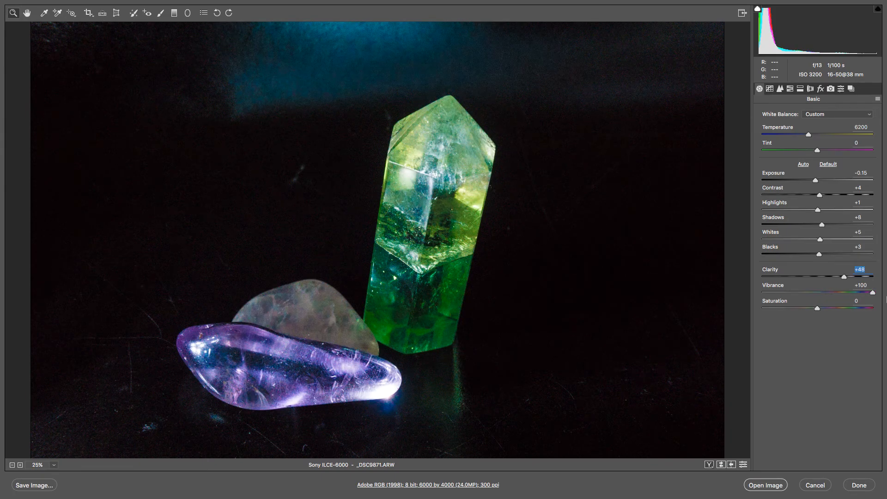
left_click_drag(873, 292, 886, 314)
type("100")
key("Tab")
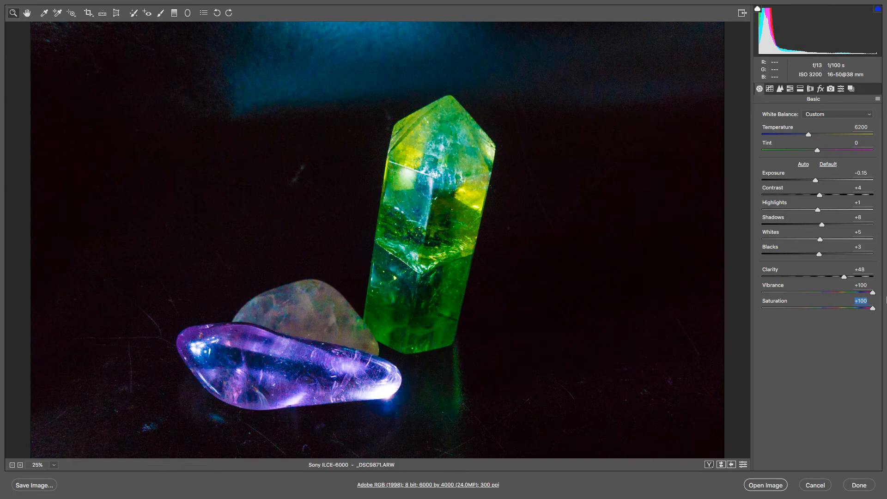
key("shift+Tab")
Step: Reduce Vibrance to +3 and Saturation to +6, and restore the default values for Exposure through Blacks
left_click_drag(872, 293, 816, 293)
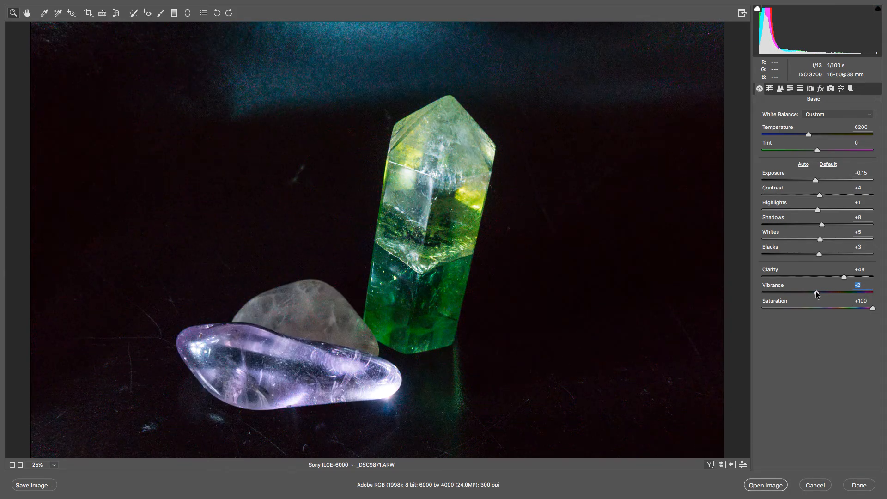
left_click_drag(873, 308, 822, 307)
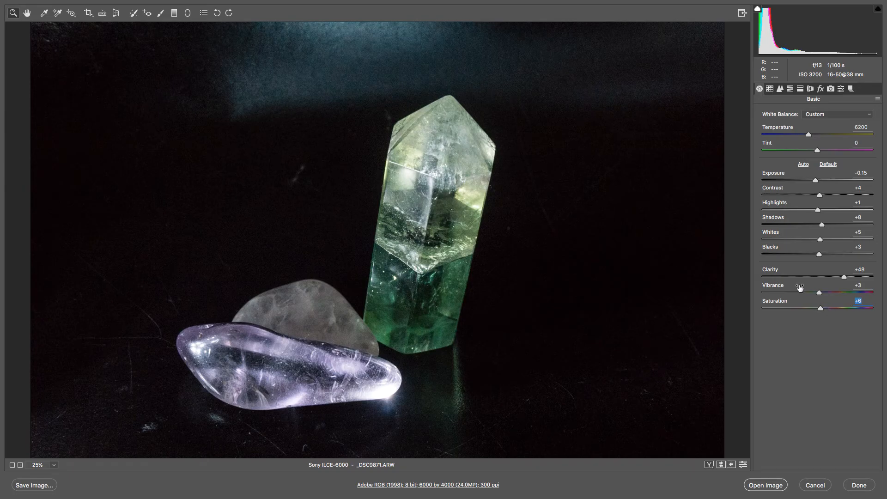
left_click(828, 164)
Step: Draw a square crop area of about 1056 by 1056 pixels over the dark background at the photo's upper left
left_click(88, 19)
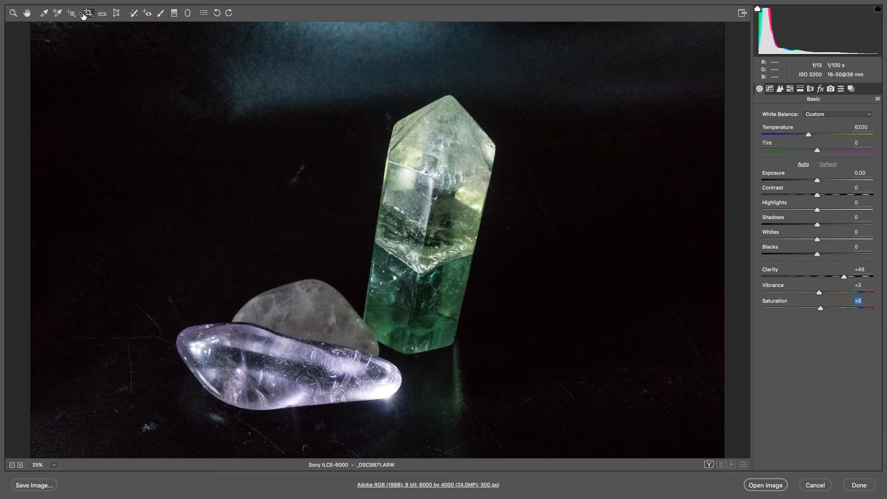
right_click(97, 47)
left_click_drag(96, 46, 218, 169)
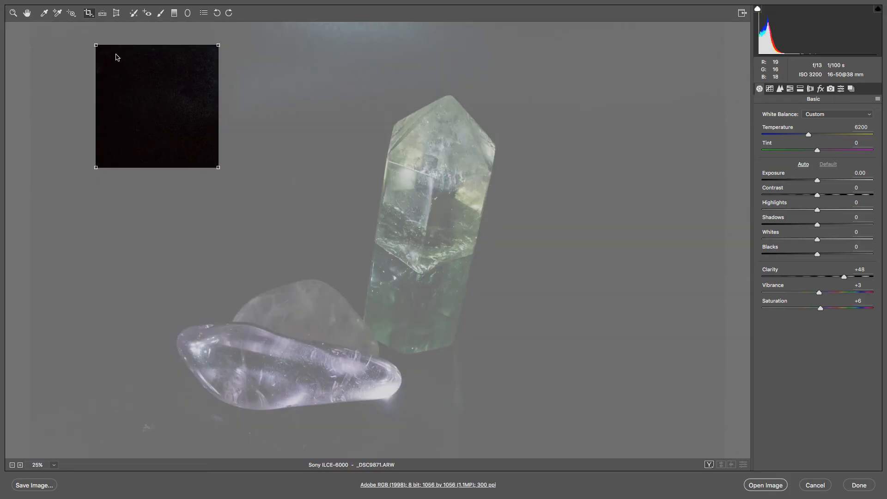
Step: Switch the crop to the Normal unconstrained ratio and stretch it to about 1636 by 2049 pixels
left_click(92, 17)
left_click(98, 25)
left_click_drag(218, 168, 285, 281)
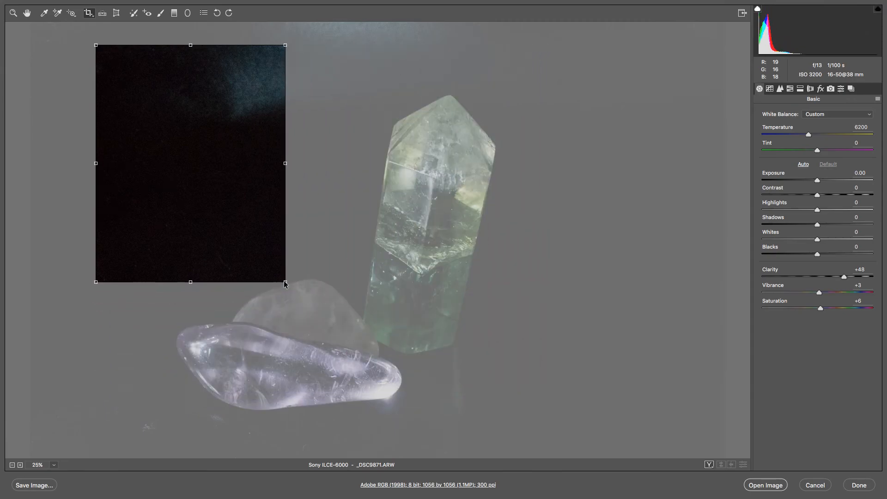
Step: Try the 1 to 1, 2 to 3 and 4 to 5 ratios on the crop area, and shift the crop slightly
left_click(92, 17)
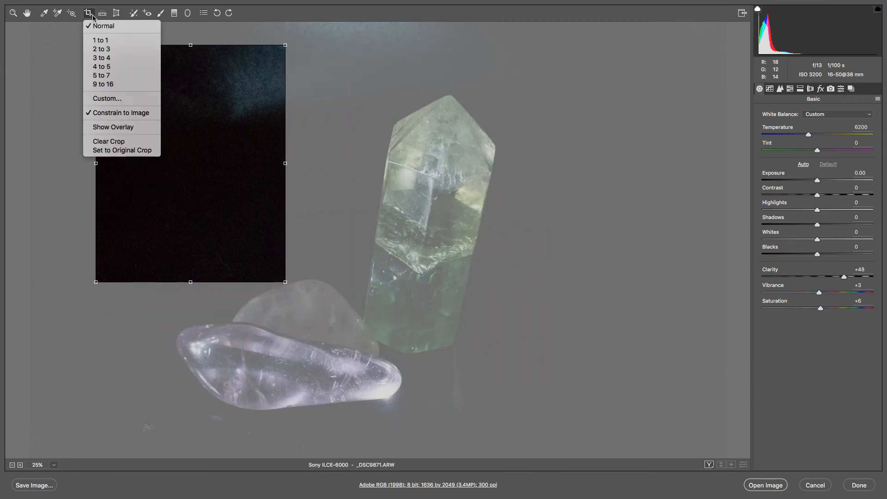
left_click(98, 40)
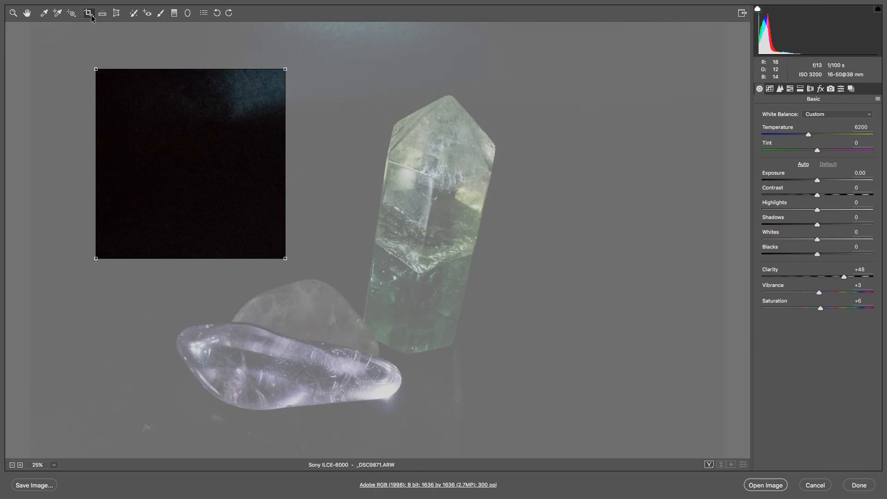
left_click(92, 17)
left_click(100, 50)
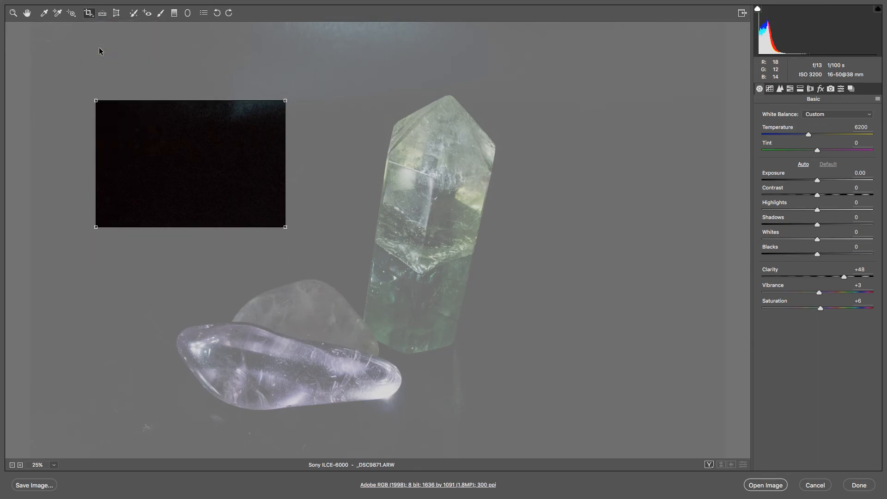
left_click(95, 15)
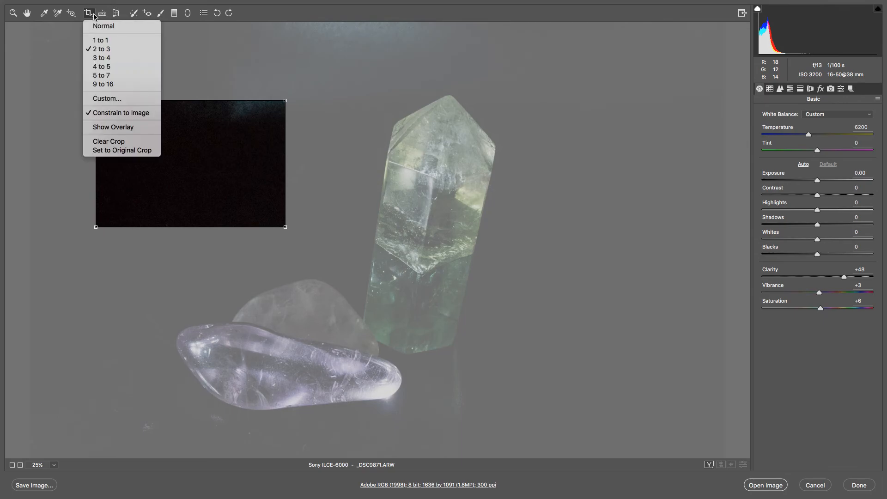
left_click(112, 68)
left_click_drag(164, 152, 174, 173)
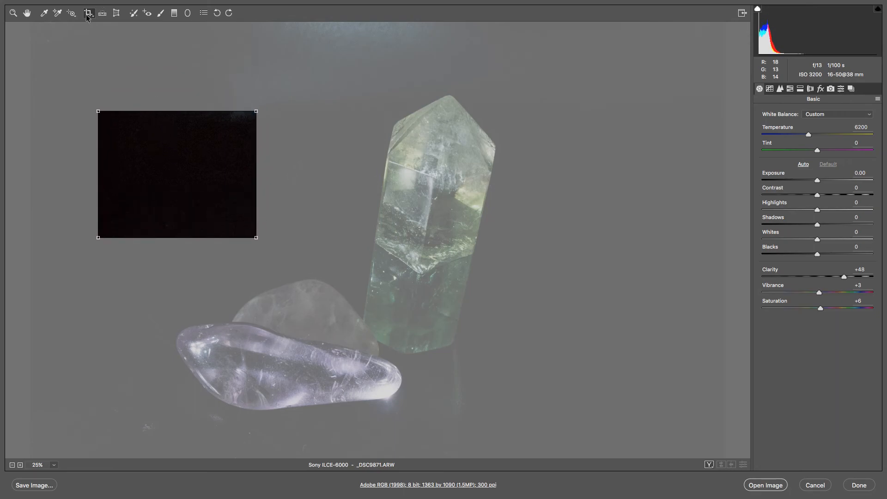
Step: Crop the photo at a 1 to 1 ratio around the crystals, about 3369 by 3369 pixels, with the frame rotated slightly clockwise
left_click(95, 19)
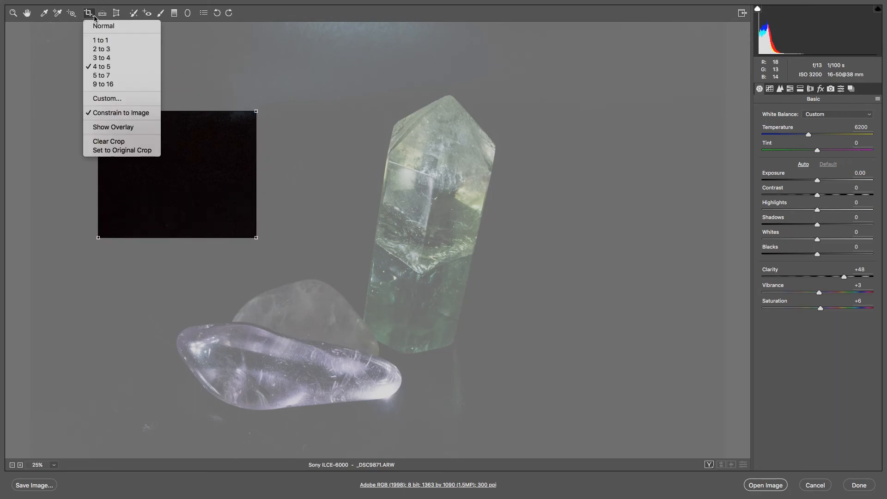
left_click(95, 41)
left_click_drag(159, 148, 173, 108)
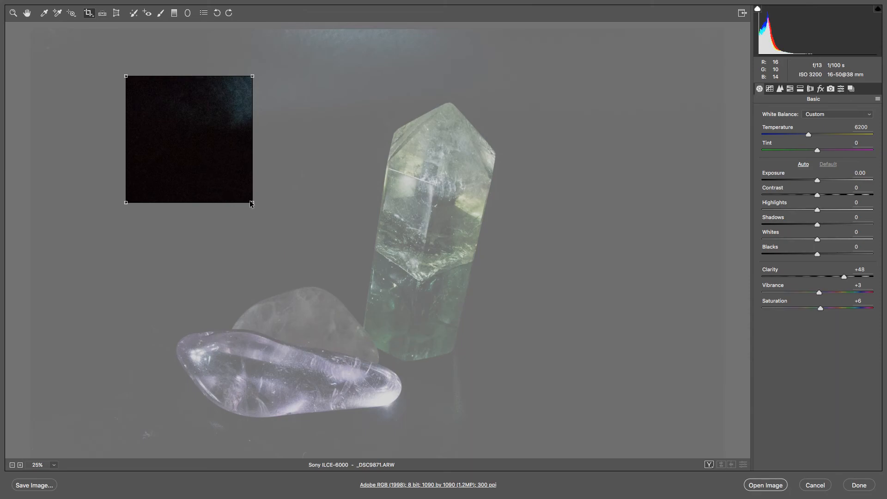
left_click_drag(254, 204, 476, 470)
left_click_drag(313, 278, 352, 272)
left_click_drag(538, 70, 586, 69)
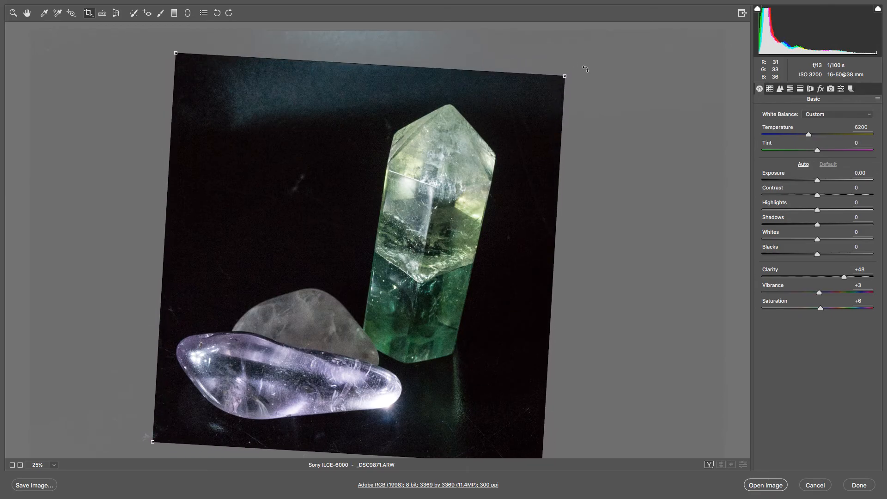
key("Return")
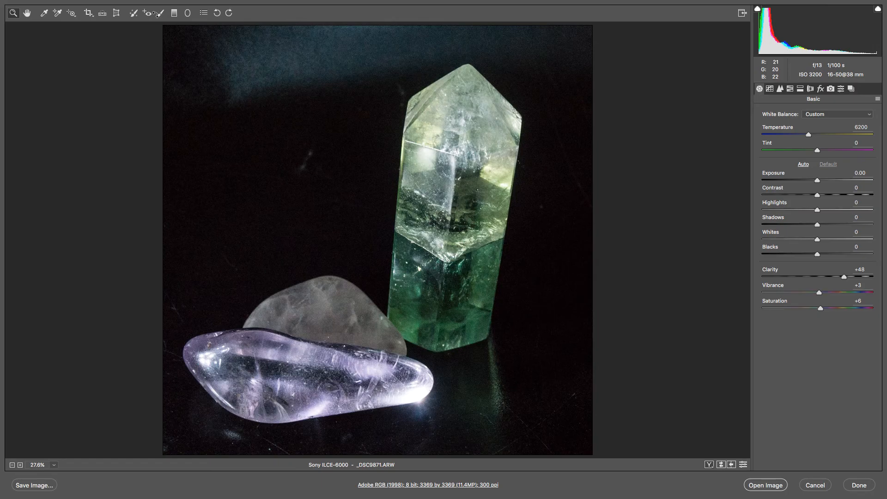
Step: Heal the blemishes in the upper-left background, near the left edge and in the lower-left corner with Spot Removal
left_click(133, 14)
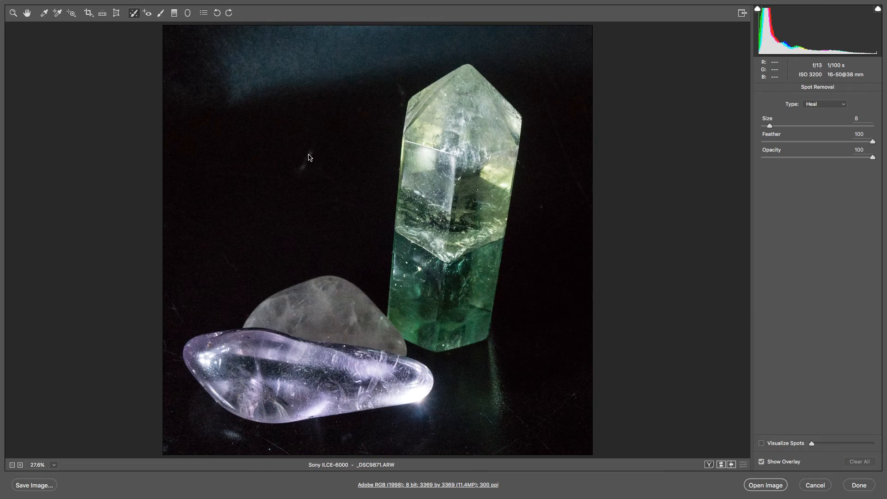
mouse_move(290, 159)
left_mouse_down()
mouse_move(286, 152)
mouse_move(296, 172)
mouse_move(319, 162)
mouse_move(307, 161)
left_mouse_up()
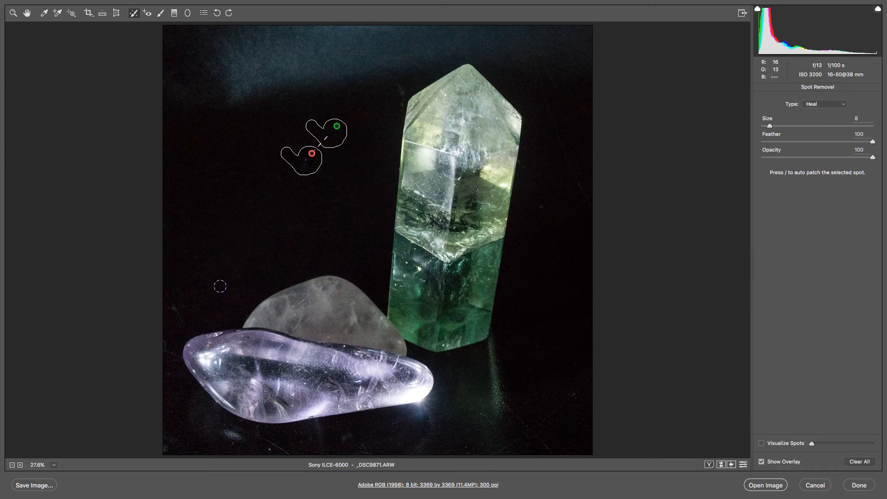
left_click_drag(174, 309, 176, 310)
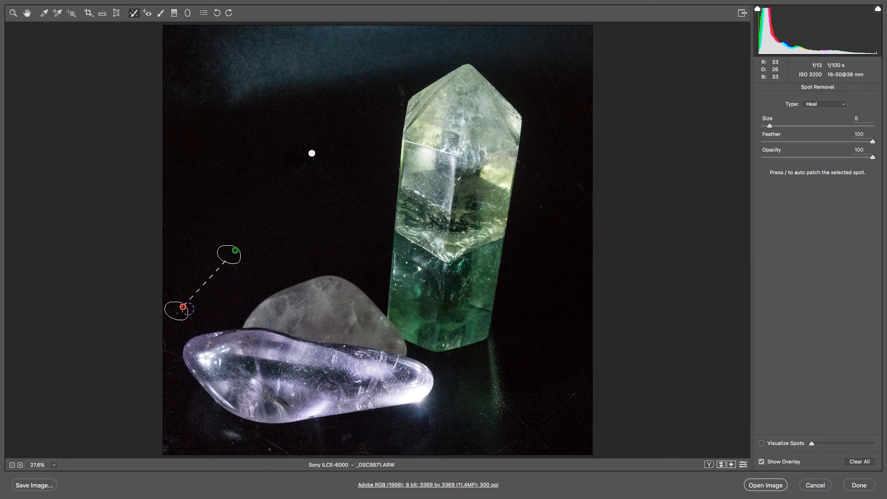
left_click_drag(167, 447, 167, 448)
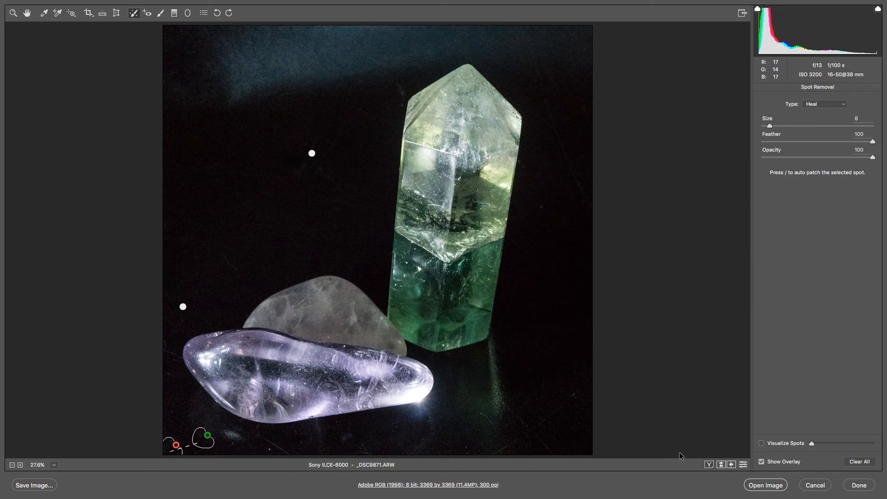
Step: Compare the photo in the side-by-side and split before/after views with the spot removal overlay hidden
left_click(709, 465)
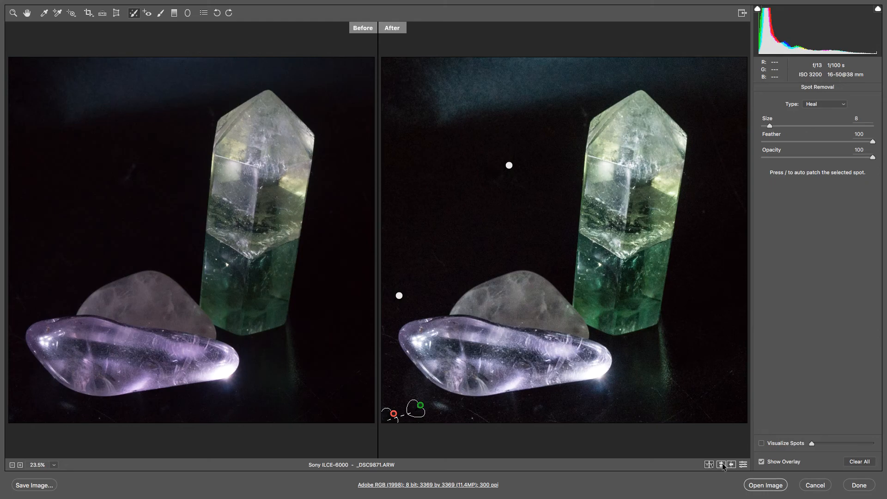
left_click(761, 461)
left_click(762, 462)
left_click(761, 461)
left_click(761, 462)
left_click(761, 462)
left_click(708, 464)
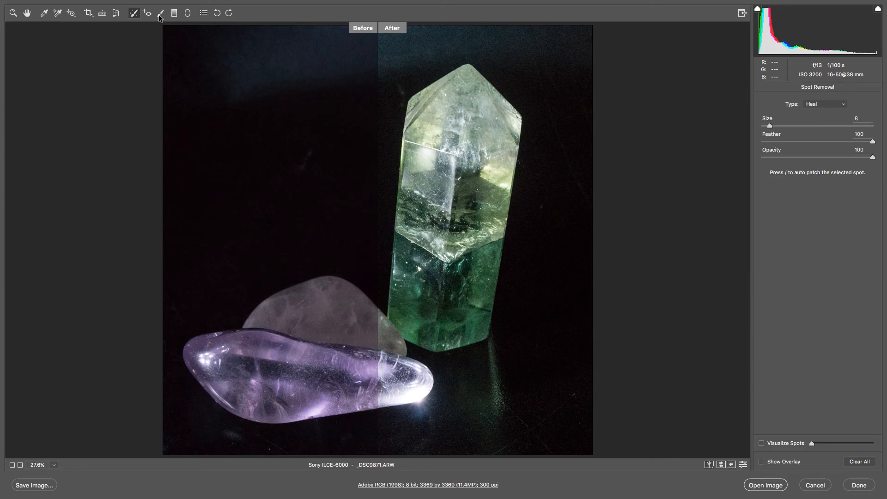
Step: Compare the photo in the stacked and split before/after views, and return to the single view
left_click(709, 465)
left_click(709, 465)
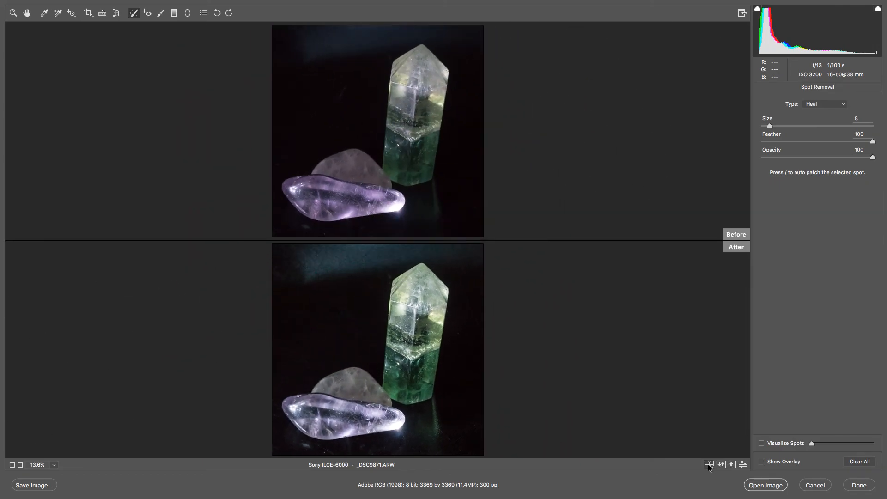
left_click(709, 465)
left_click(710, 467)
left_click(709, 466)
left_click(710, 465)
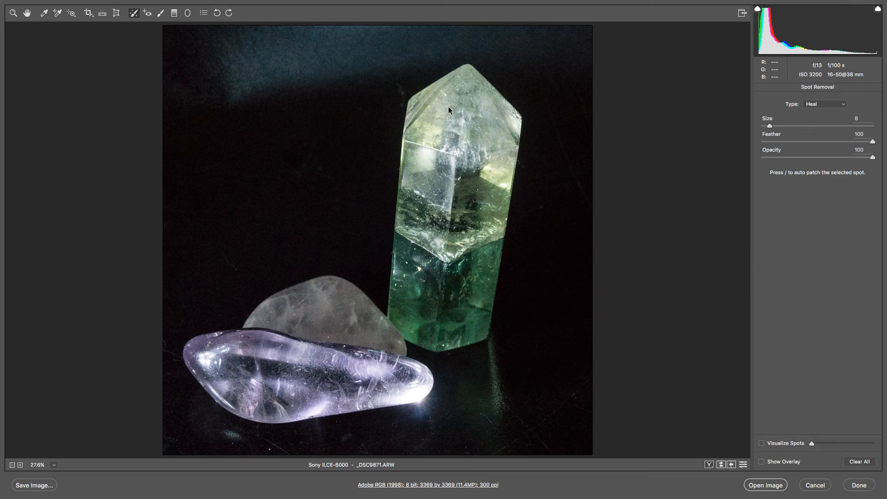
Step: Darken the upper background with the Adjustment Brush at exposure -2.85 and contrast +100
left_click(160, 13)
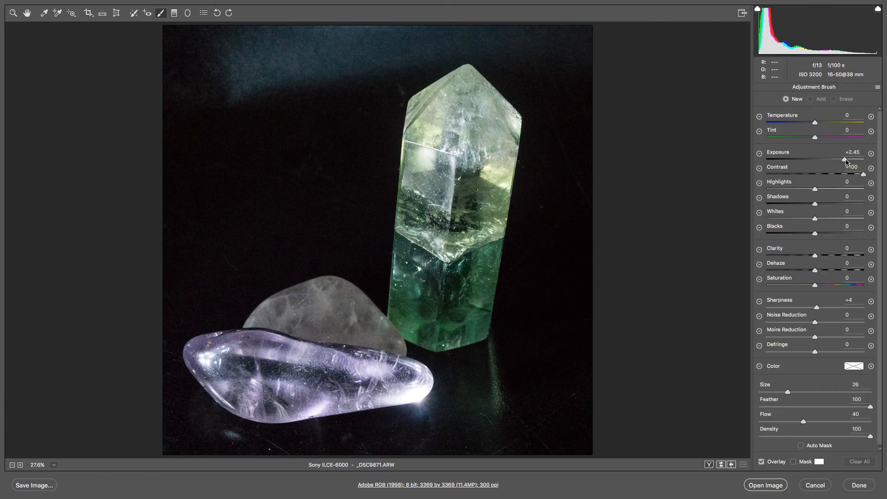
left_click_drag(846, 161, 782, 158)
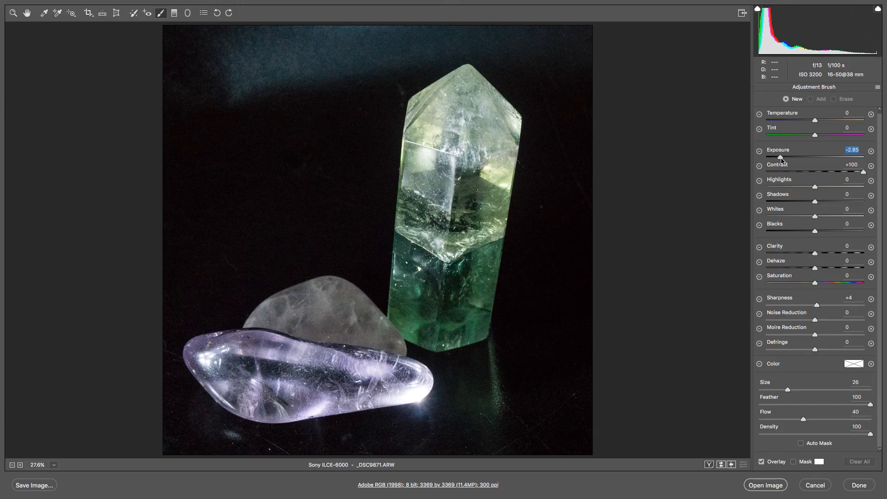
left_click(864, 174)
mouse_move(184, 69)
left_mouse_down()
mouse_move(212, 71)
mouse_move(211, 61)
mouse_move(259, 67)
mouse_move(306, 54)
mouse_move(347, 59)
mouse_move(354, 48)
mouse_move(347, 33)
mouse_move(357, 31)
mouse_move(239, 70)
mouse_move(247, 51)
mouse_move(170, 39)
left_mouse_up()
left_click_drag(169, 38, 163, 29)
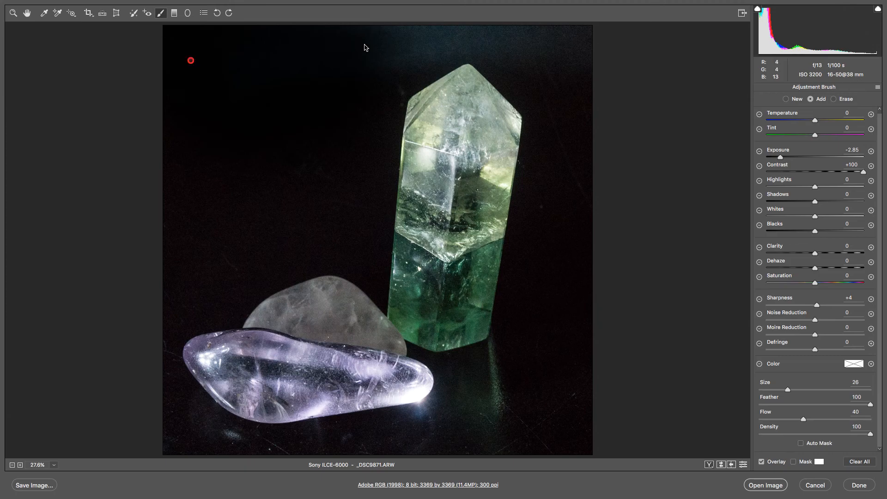
left_click_drag(376, 43, 403, 31)
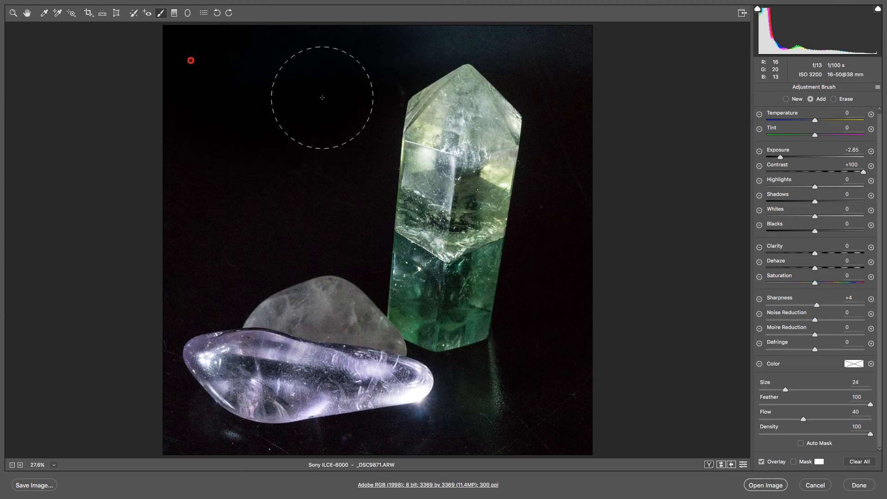
Step: Reduce the brush size to 8 and darken the background above and to the right of the green crystal down to the lower-right edge
key("bracketleft")
key("bracketleft")
key("bracketleft")
key("bracketleft")
key("bracketleft")
key("bracketright")
key("bracketright")
key("bracketright")
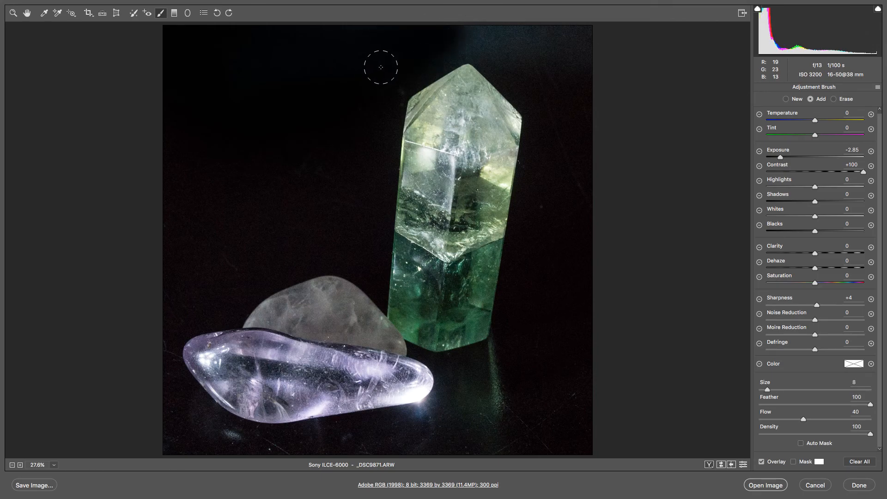
mouse_move(458, 42)
left_mouse_down()
mouse_move(601, 39)
mouse_move(477, 40)
mouse_move(541, 70)
mouse_move(602, 72)
mouse_move(482, 26)
mouse_move(416, 47)
mouse_move(393, 66)
mouse_move(455, 45)
left_mouse_up()
mouse_move(455, 46)
left_mouse_down()
mouse_move(443, 48)
mouse_move(476, 51)
left_mouse_up()
mouse_move(543, 230)
left_mouse_down()
mouse_move(548, 207)
mouse_move(595, 175)
mouse_move(585, 182)
mouse_move(565, 117)
mouse_move(605, 171)
left_mouse_up()
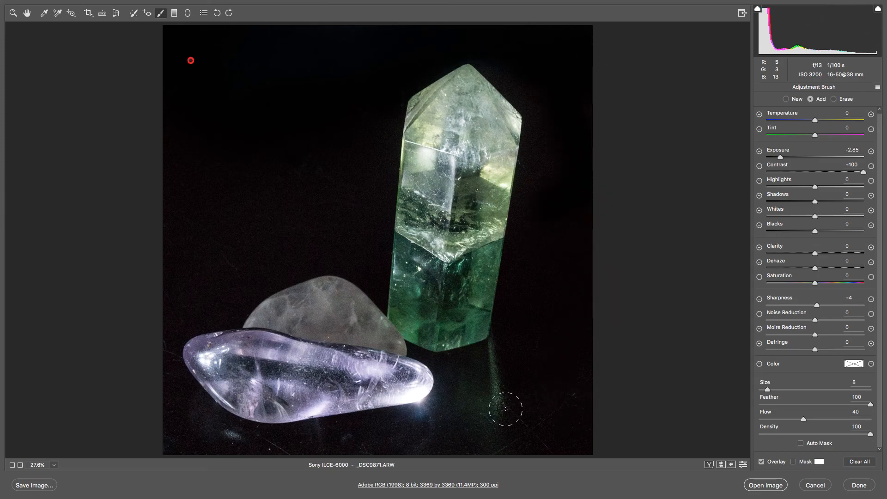
mouse_move(578, 405)
left_mouse_down()
mouse_move(556, 439)
mouse_move(565, 406)
mouse_move(538, 444)
mouse_move(598, 372)
mouse_move(603, 349)
left_mouse_up()
Step: Darken the background along the photo's left edge, and with brush size 18 the area above the grey stone
mouse_move(166, 442)
left_mouse_down()
mouse_move(157, 344)
mouse_move(159, 370)
mouse_move(194, 258)
mouse_move(234, 276)
left_mouse_up()
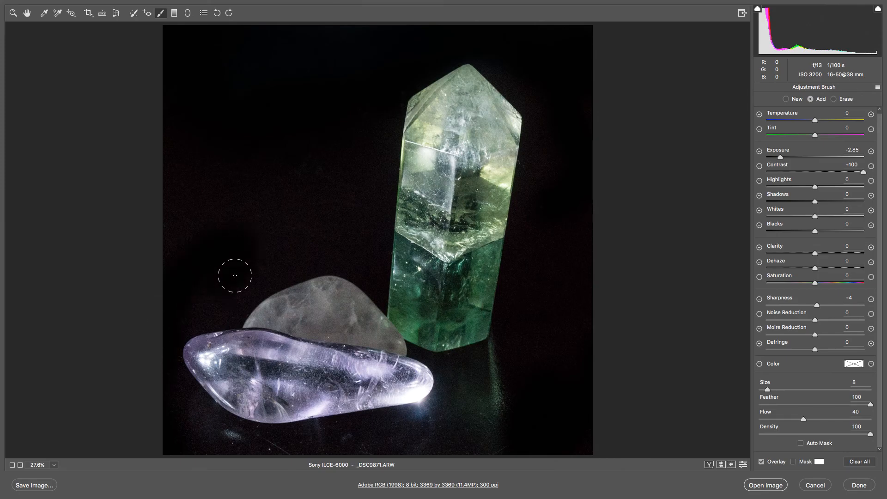
mouse_move(169, 248)
left_mouse_down()
mouse_move(180, 209)
mouse_move(195, 201)
mouse_move(189, 221)
mouse_move(220, 212)
left_mouse_up()
left_click_drag(170, 176, 255, 163)
key("bracketright")
key("bracketright")
left_click(275, 205)
left_click(314, 180)
left_click(347, 215)
left_click(274, 238)
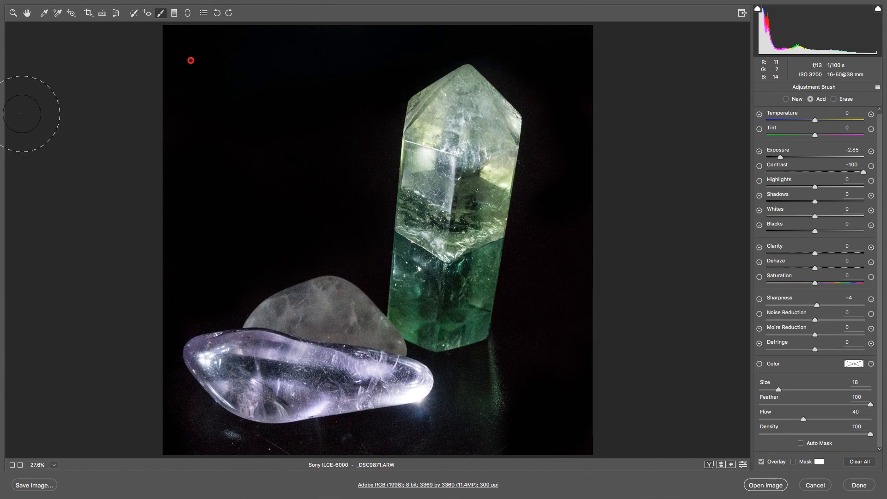
Step: Show before and after side by side and set the background brush adjustment's exposure to -3.60
left_click(709, 465)
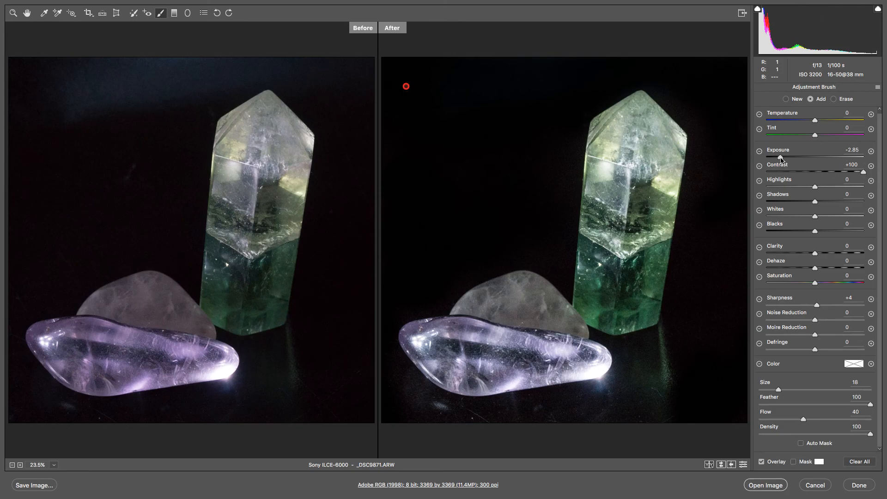
mouse_move(781, 157)
left_mouse_down()
mouse_move(886, 160)
mouse_move(755, 154)
mouse_move(844, 154)
mouse_move(775, 159)
left_mouse_up()
left_click(786, 100)
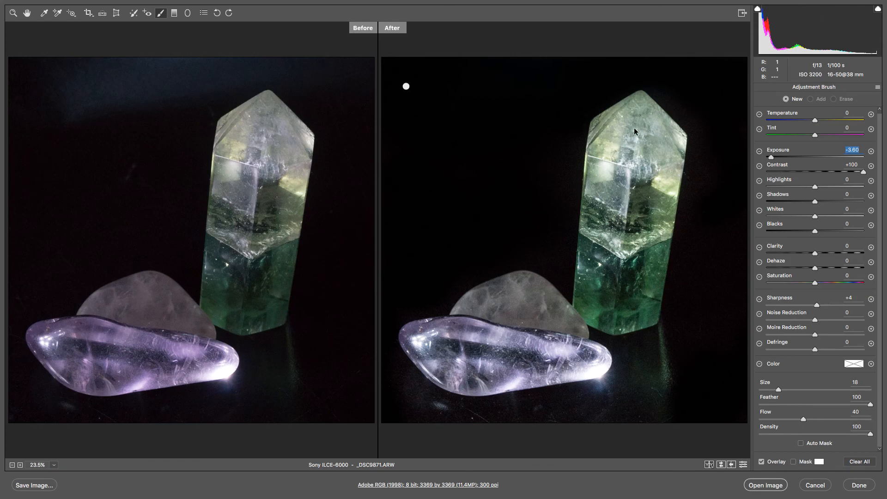
left_click(634, 272)
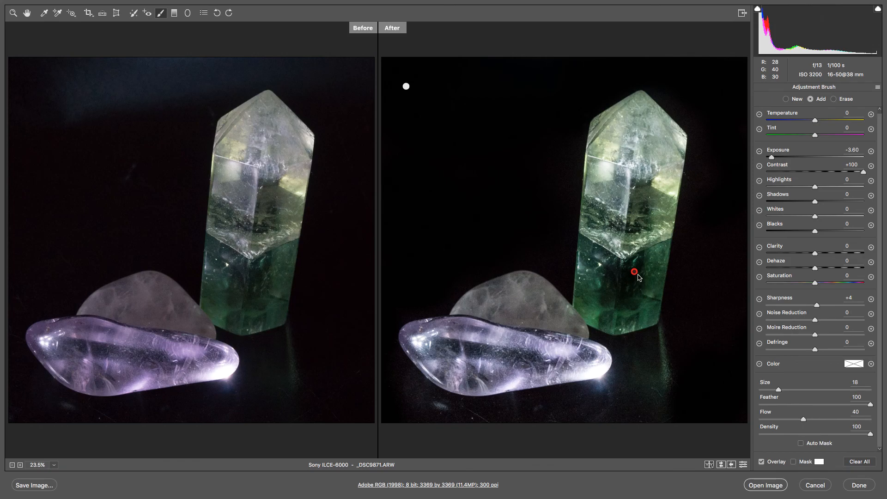
key("Delete")
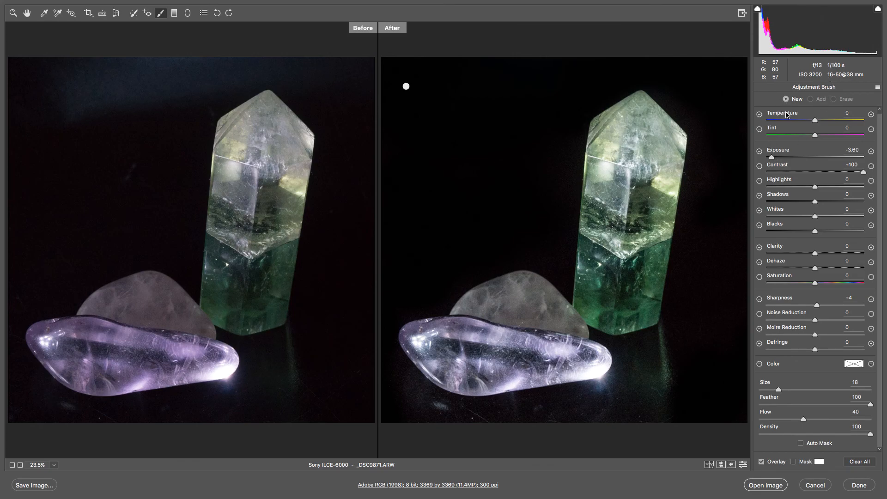
Step: Paint a new brush adjustment over the green crystal with exposure +0.10, saturation +100 and clarity +100
left_click_drag(770, 157, 814, 157)
left_click_drag(817, 284, 877, 282)
left_click_drag(816, 253, 874, 259)
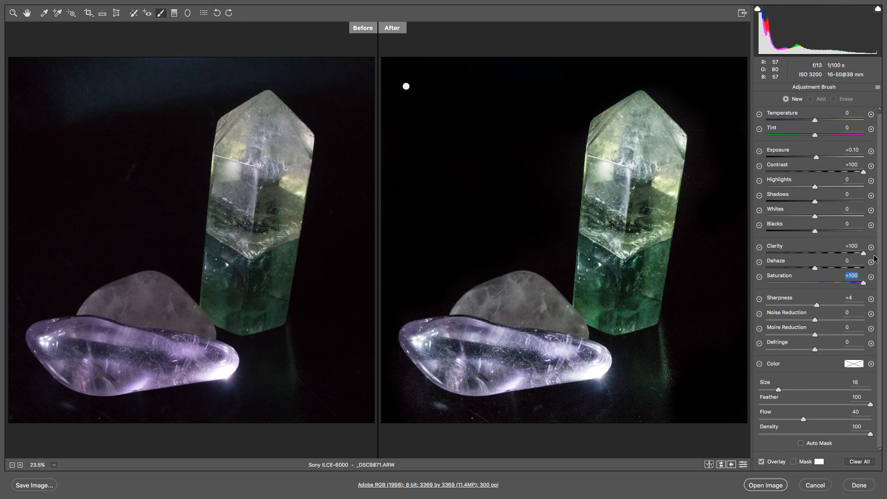
left_click(640, 131)
left_click_drag(616, 193, 636, 190)
mouse_move(641, 220)
left_mouse_down()
mouse_move(623, 259)
mouse_move(649, 286)
left_mouse_up()
mouse_move(594, 319)
left_mouse_down()
mouse_move(587, 278)
mouse_move(596, 295)
mouse_move(645, 324)
mouse_move(653, 248)
left_mouse_up()
left_click(664, 138)
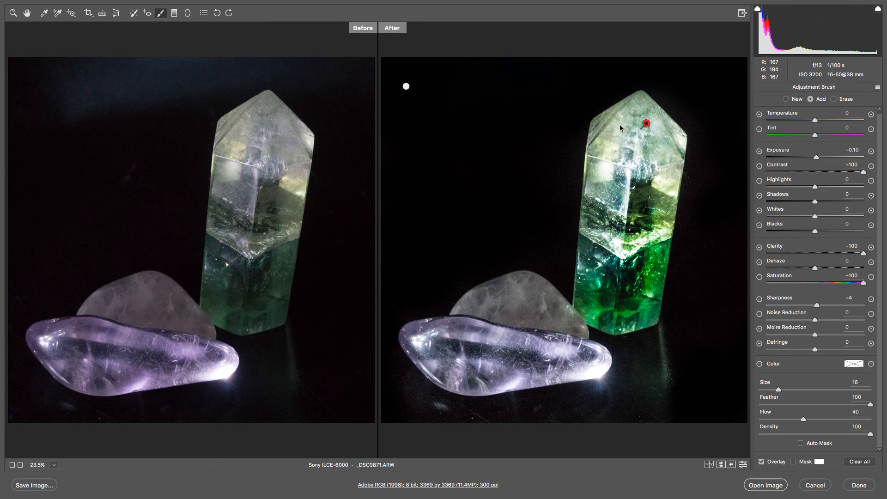
left_click(610, 117)
left_click_drag(603, 206, 601, 233)
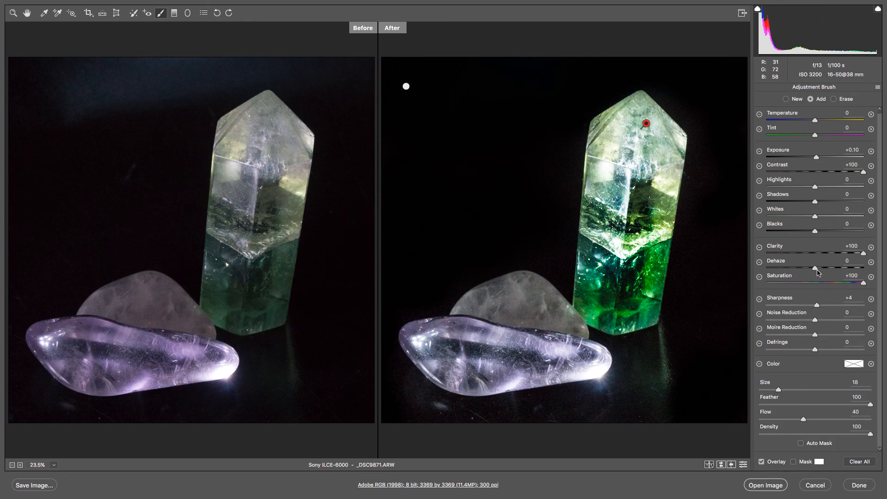
Step: Refine the green crystal's brush adjustment to dehaze -6, clarity +75, saturation +100, shadows -36 and exposure -0.55
left_click_drag(815, 268, 812, 268)
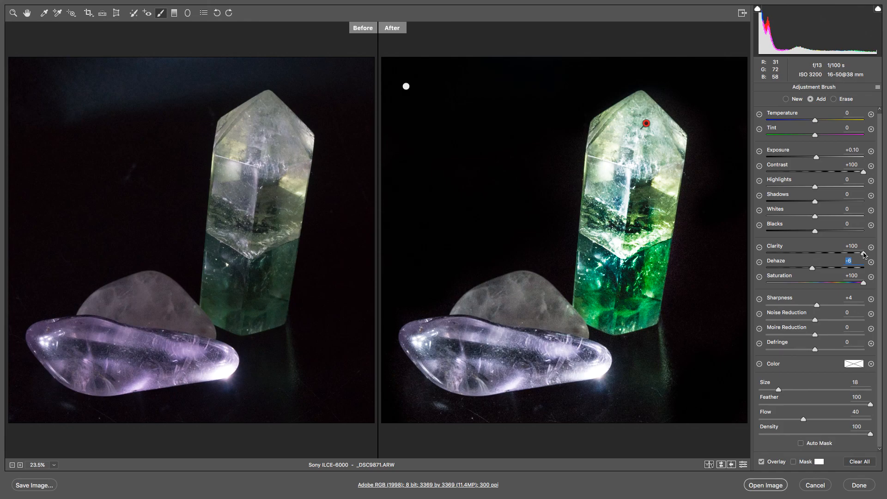
mouse_move(864, 254)
left_mouse_down()
mouse_move(811, 253)
mouse_move(862, 255)
mouse_move(819, 251)
mouse_move(852, 253)
left_mouse_up()
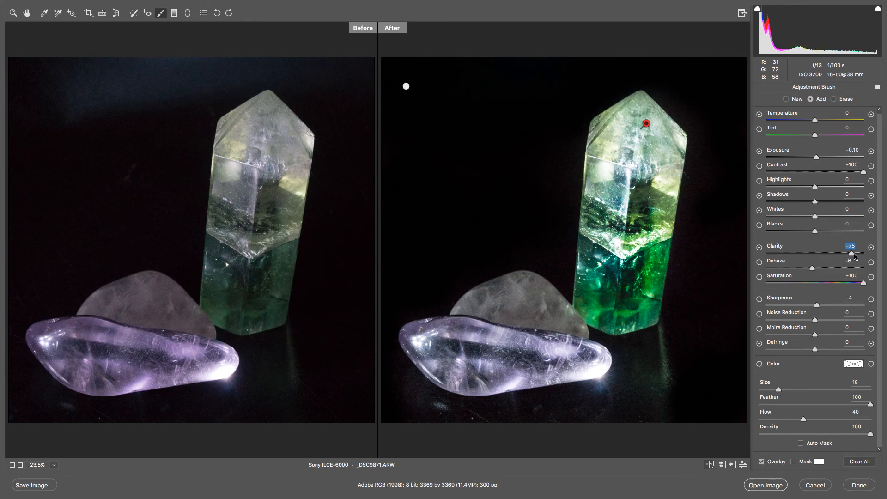
left_click_drag(864, 283, 699, 286)
left_click_drag(767, 282, 879, 288)
mouse_move(815, 202)
left_mouse_down()
mouse_move(778, 201)
mouse_move(796, 201)
left_mouse_up()
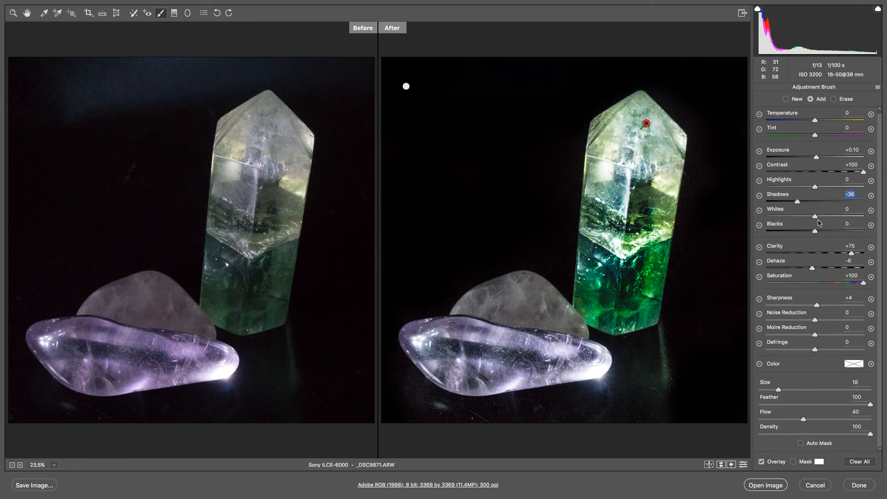
left_click_drag(817, 158, 809, 158)
Step: Paint a new brush adjustment over the purple stone and set its dehaze to -44
left_click(786, 100)
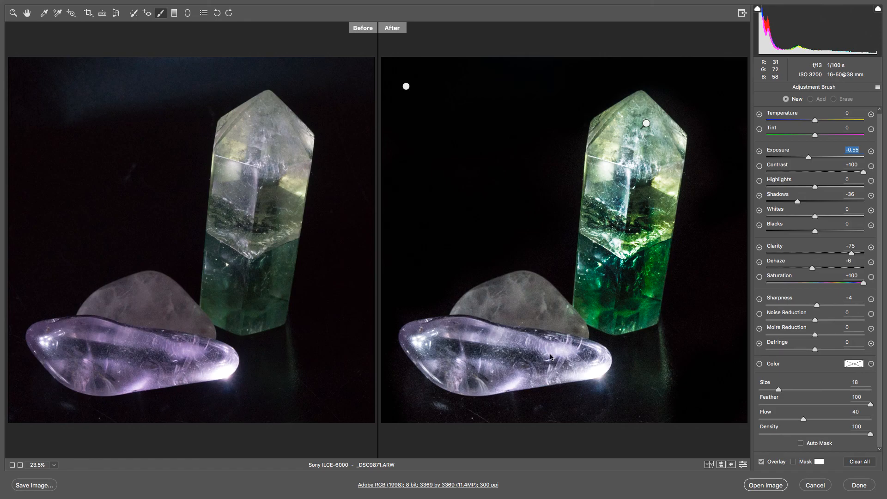
mouse_move(564, 351)
left_mouse_down()
mouse_move(485, 361)
mouse_move(452, 343)
mouse_move(434, 346)
mouse_move(464, 374)
mouse_move(594, 363)
mouse_move(584, 368)
left_mouse_up()
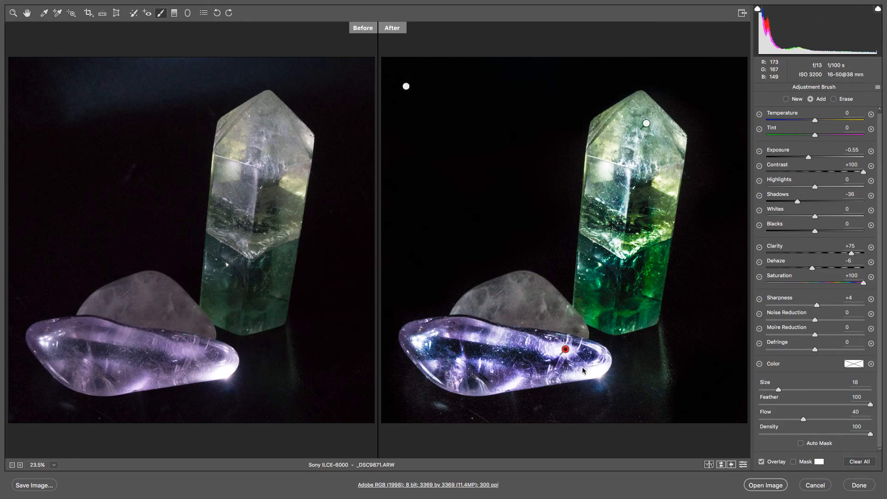
mouse_move(814, 269)
left_mouse_down()
mouse_move(703, 267)
mouse_move(885, 267)
mouse_move(768, 262)
mouse_move(790, 262)
left_mouse_up()
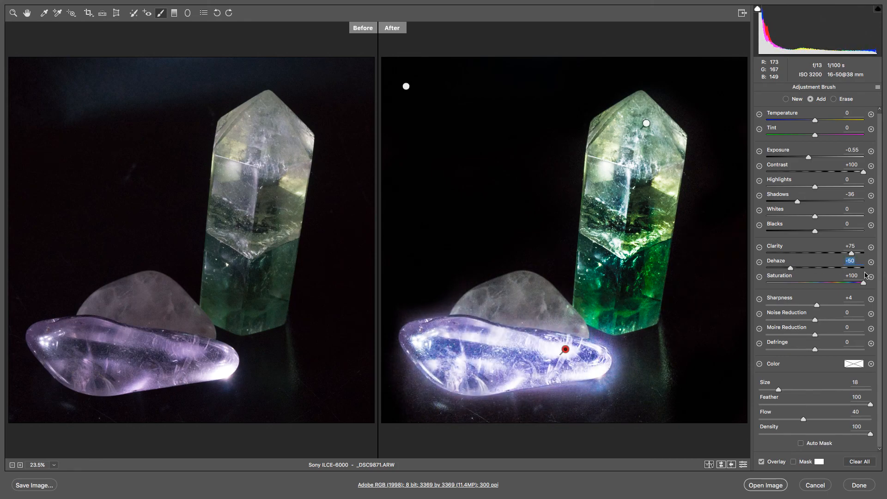
left_click_drag(791, 268, 794, 267)
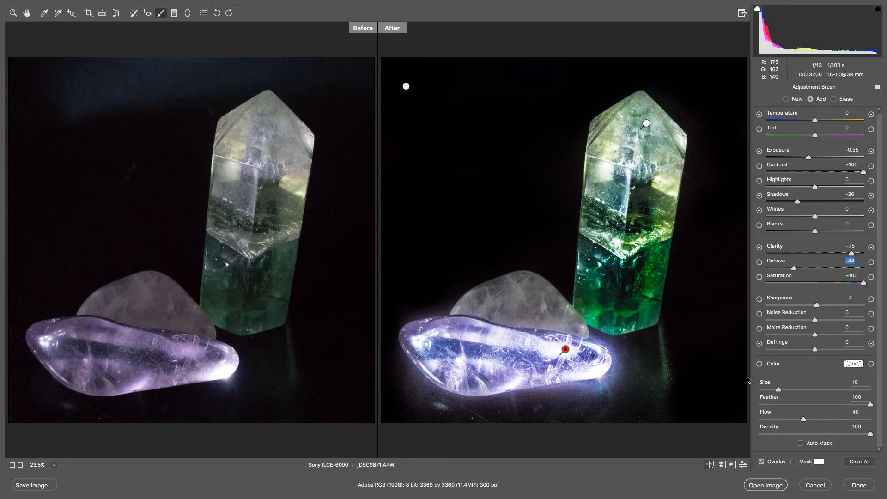
Step: Clear all Adjustment Brush edits from the photo
left_click(859, 462)
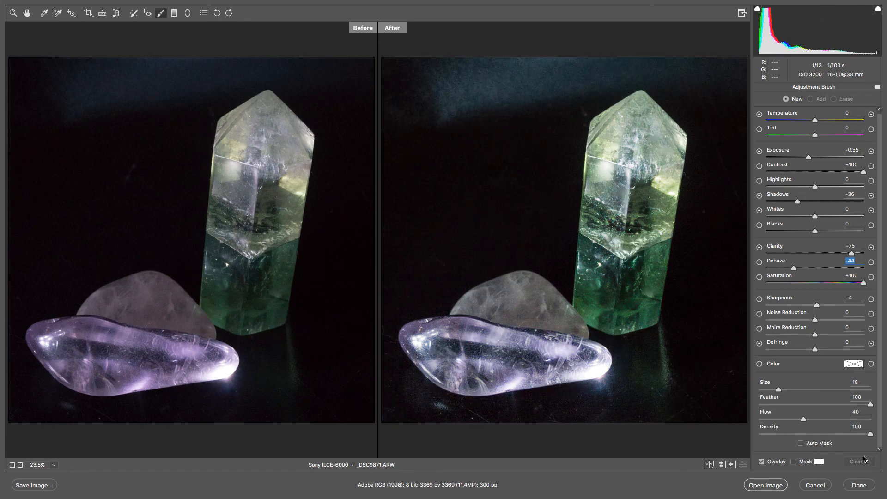
left_click(866, 485)
Step: Set the image's save options to the same location and TIFF format with the .tif file extension
left_click(35, 486)
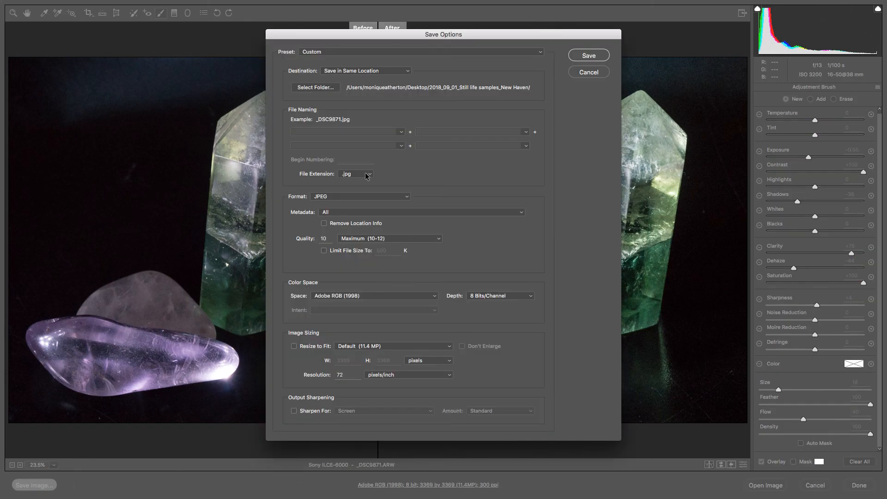
left_click(410, 197)
left_click(411, 200)
left_click(400, 73)
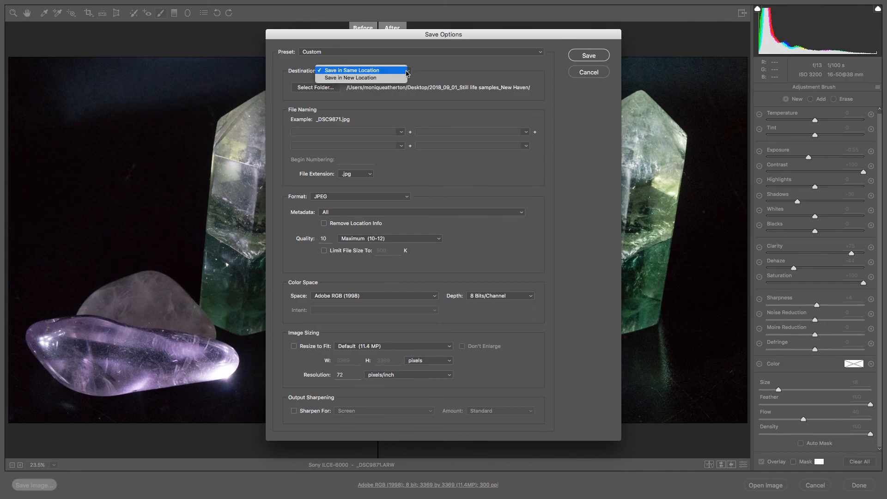
left_click(383, 72)
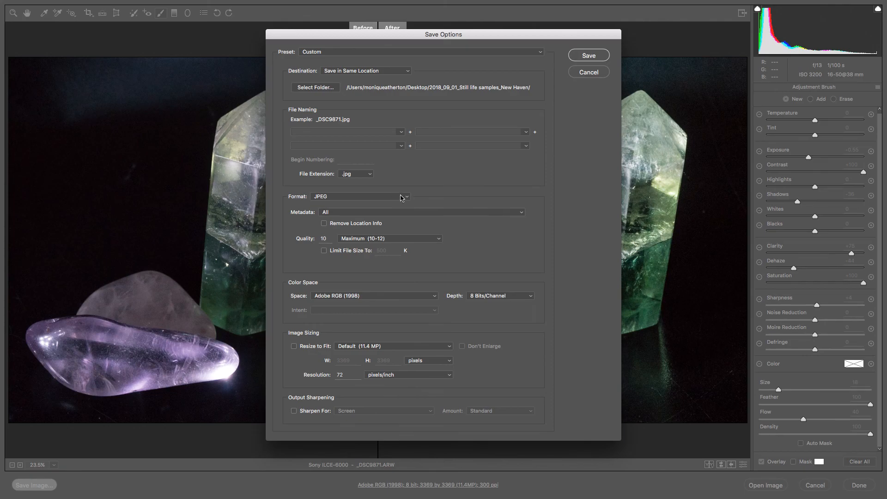
left_click(370, 175)
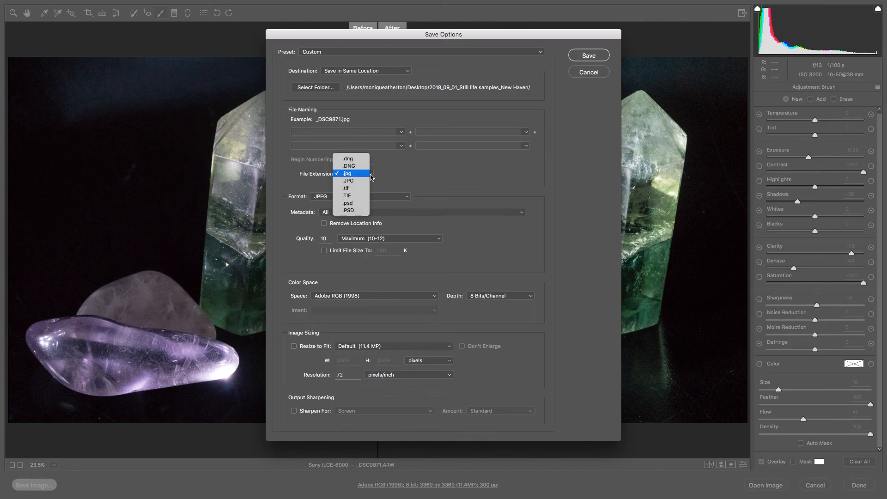
left_click(354, 192)
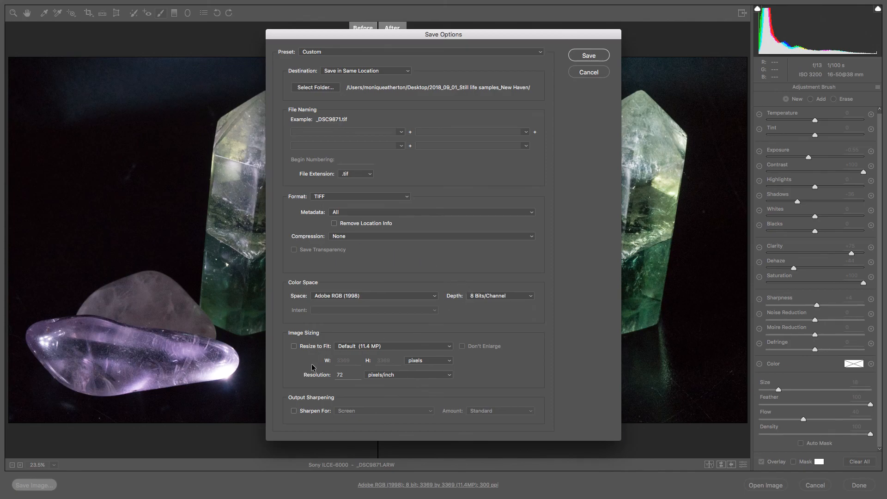
Step: Change the output resolution in the save options, then save the image and finish the raw edit
left_click_drag(346, 373, 279, 370)
type("3")
left_click(586, 56)
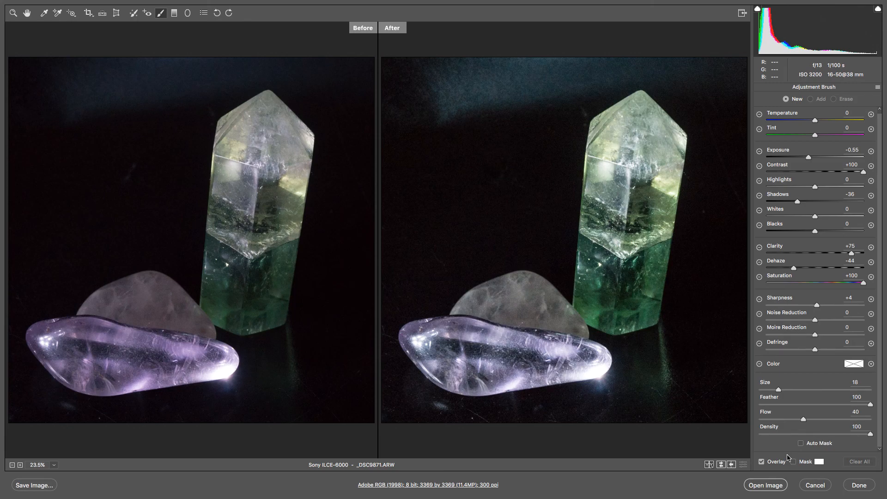
left_click(860, 489)
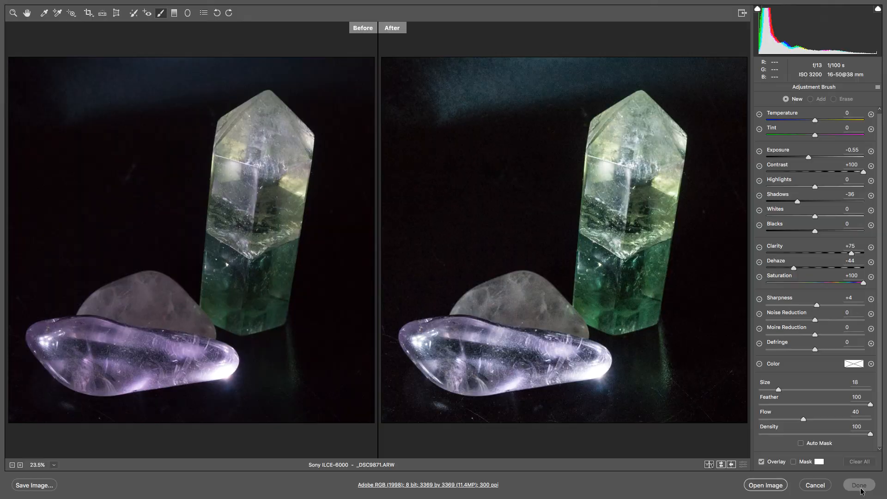